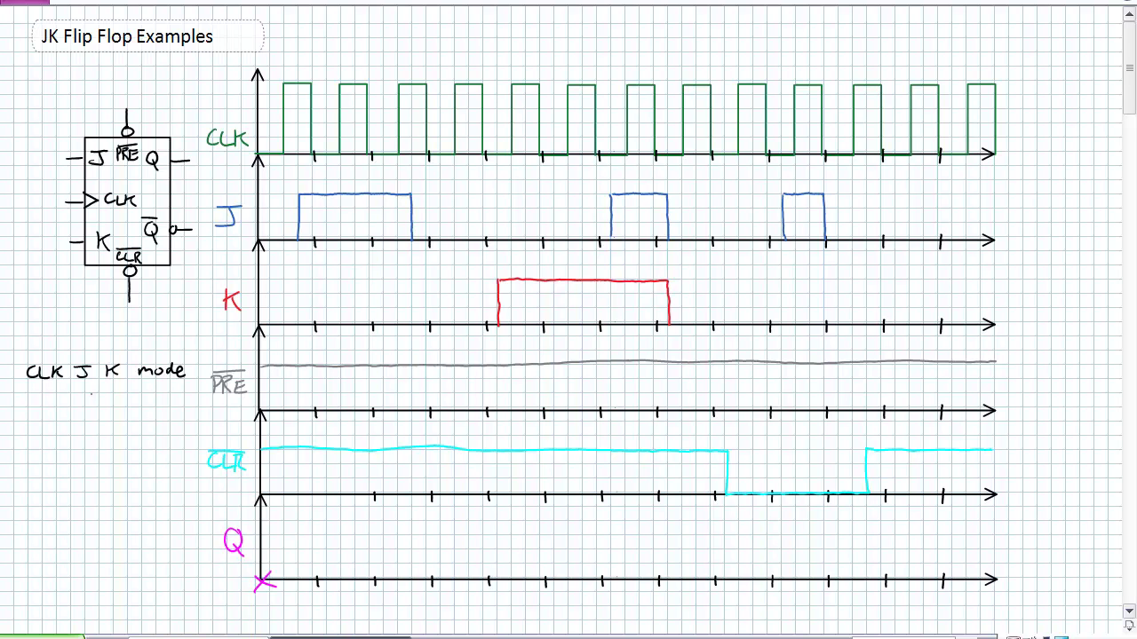
Write the 0 0 row with a rising-edge CLK arrow and label it mem.
{"action": "left_click_drag", "start_coordinate": [83, 387], "coordinate": [111, 387]}
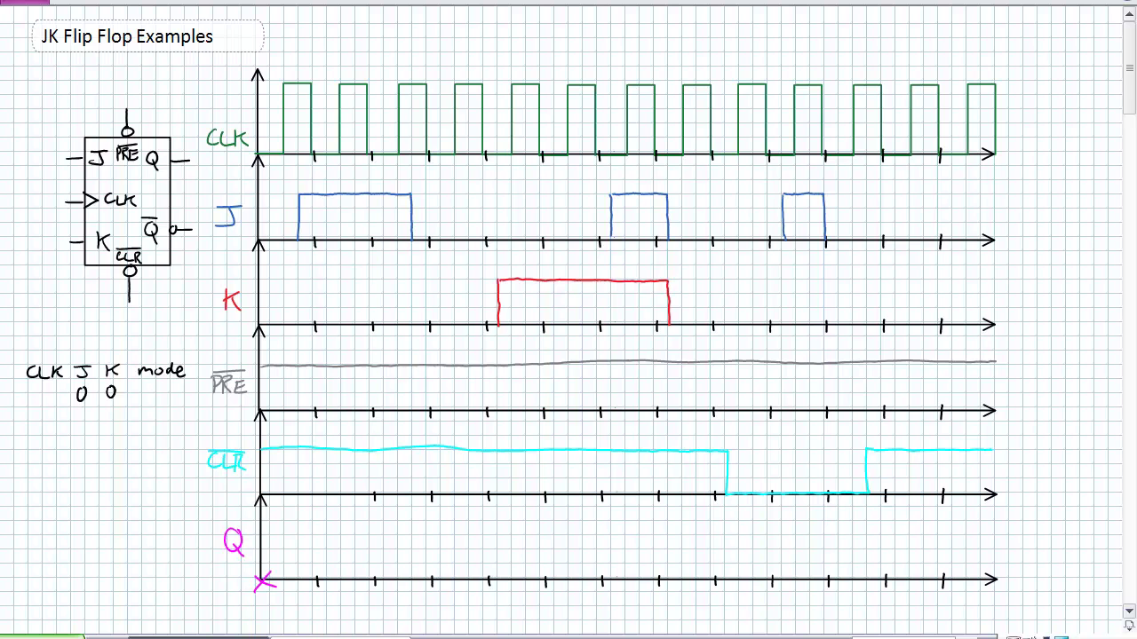
{"action": "left_click_drag", "start_coordinate": [42, 397], "coordinate": [45, 383]}
{"action": "left_click_drag", "start_coordinate": [36, 395], "coordinate": [54, 394]}
{"action": "left_click_drag", "start_coordinate": [135, 401], "coordinate": [171, 400]}
Add the 0 1 row labelled reset and the 1 0 row labelled Set.
{"action": "mouse_move", "coordinate": [81, 416]}
{"action": "left_mouse_down"}
{"action": "mouse_move", "coordinate": [109, 434]}
{"action": "mouse_move", "coordinate": [185, 429]}
{"action": "left_mouse_up"}
{"action": "left_click_drag", "start_coordinate": [80, 446], "coordinate": [81, 460]}
{"action": "left_click_drag", "start_coordinate": [105, 449], "coordinate": [142, 457]}
{"action": "left_click_drag", "start_coordinate": [149, 451], "coordinate": [162, 457]}
{"action": "left_click_drag", "start_coordinate": [156, 446], "coordinate": [170, 445]}
Add the 1 1 row labelled toggle to the truth table.
{"action": "left_click_drag", "start_coordinate": [79, 475], "coordinate": [79, 494]}
{"action": "mouse_move", "coordinate": [110, 474]}
{"action": "left_mouse_down"}
{"action": "mouse_move", "coordinate": [109, 494]}
{"action": "mouse_move", "coordinate": [139, 487]}
{"action": "left_mouse_up"}
{"action": "left_click_drag", "start_coordinate": [131, 481], "coordinate": [149, 488]}
{"action": "mouse_move", "coordinate": [165, 481]}
{"action": "left_mouse_down"}
{"action": "mouse_move", "coordinate": [160, 499]}
{"action": "mouse_move", "coordinate": [188, 488]}
{"action": "left_mouse_up"}
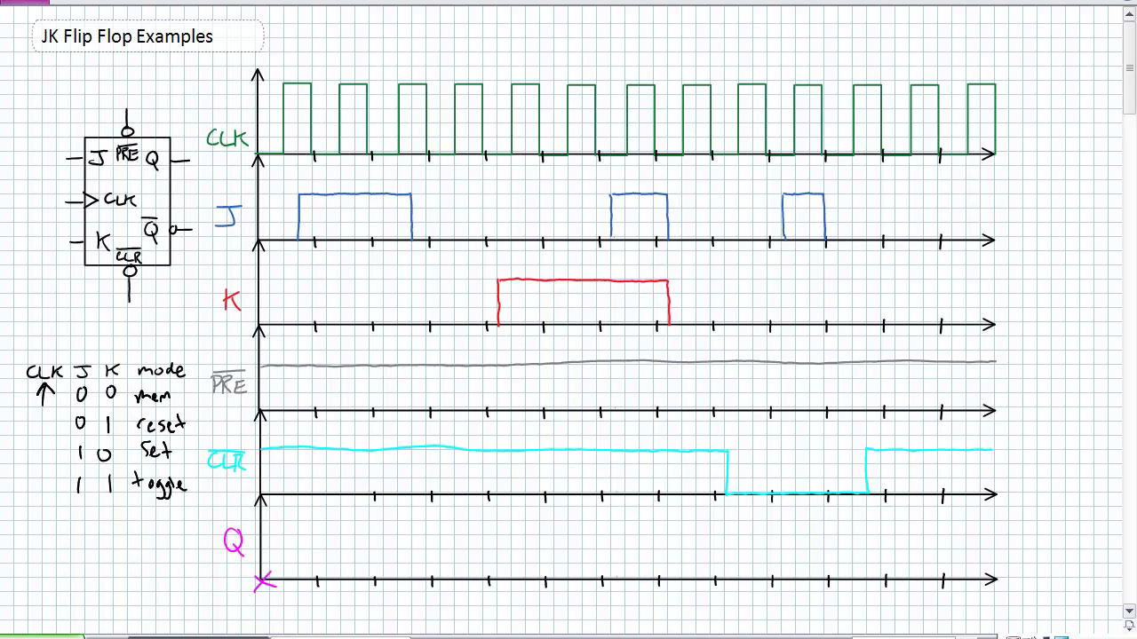
Draw rising-edge arrows in the CLK column for the remaining three rows.
{"action": "left_click_drag", "start_coordinate": [42, 434], "coordinate": [42, 414]}
{"action": "left_click_drag", "start_coordinate": [34, 423], "coordinate": [49, 423]}
{"action": "left_click_drag", "start_coordinate": [42, 461], "coordinate": [41, 443]}
{"action": "left_click_drag", "start_coordinate": [35, 453], "coordinate": [50, 452]}
{"action": "mouse_move", "coordinate": [39, 495]}
{"action": "left_mouse_down"}
{"action": "mouse_move", "coordinate": [39, 476]}
{"action": "mouse_move", "coordinate": [46, 485]}
{"action": "left_mouse_up"}
Draw a green bracket beside the PRE and CLR traces and highlight CLR's low stretch.
{"action": "mouse_move", "coordinate": [245, 351]}
{"action": "left_mouse_down"}
{"action": "mouse_move", "coordinate": [204, 354]}
{"action": "mouse_move", "coordinate": [203, 477]}
{"action": "mouse_move", "coordinate": [249, 493]}
{"action": "left_mouse_up"}
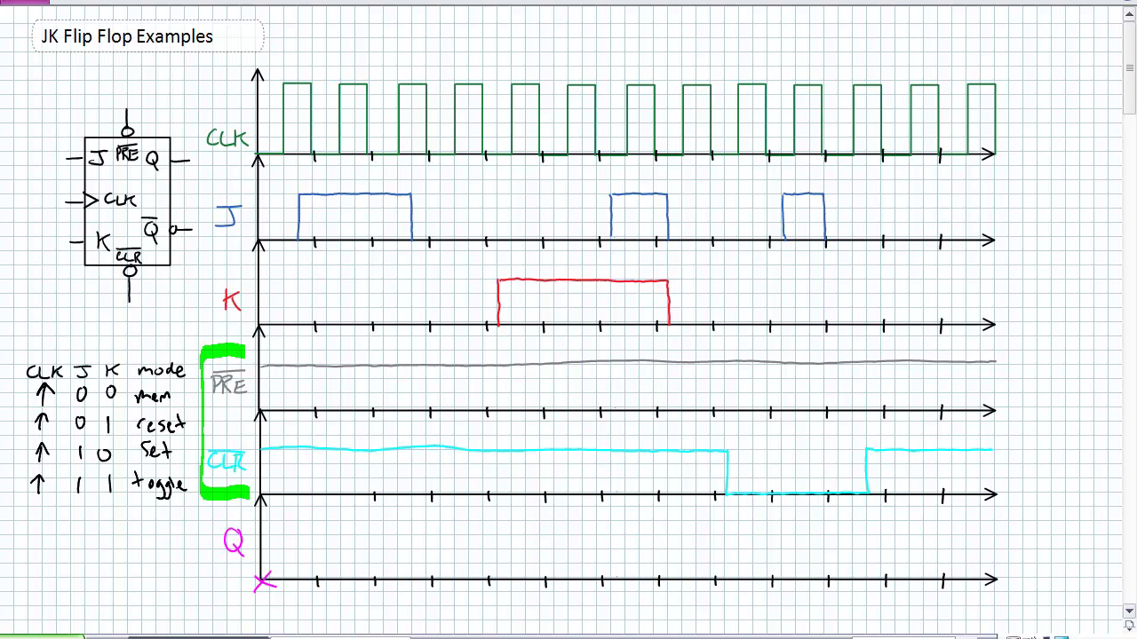
{"action": "left_click_drag", "start_coordinate": [728, 493], "coordinate": [872, 496]}
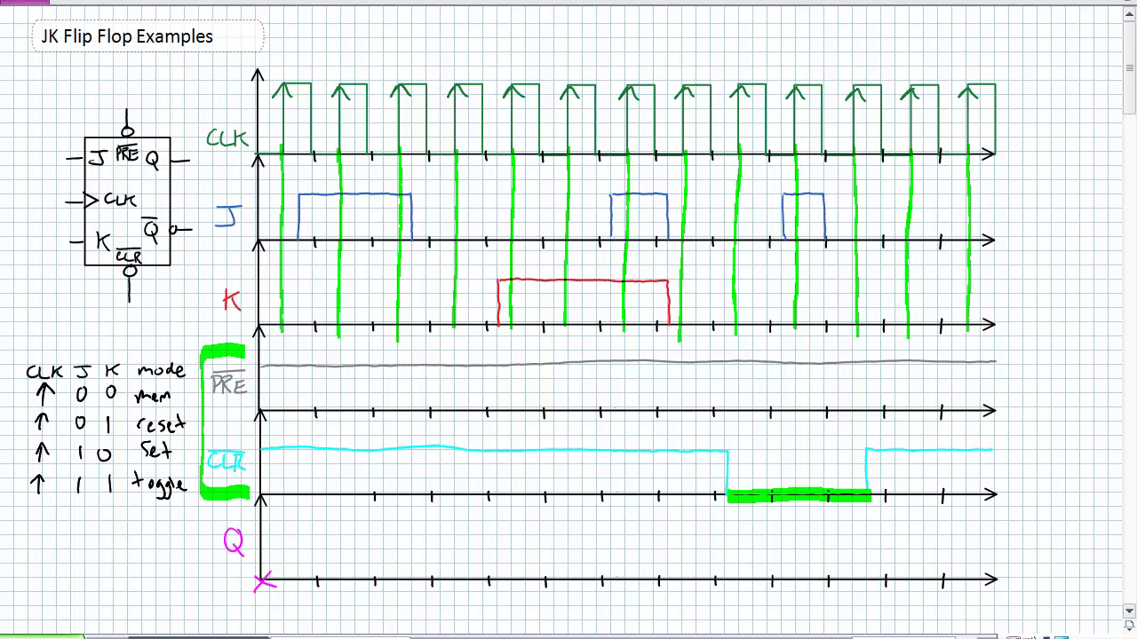
Label clock edges above K as mem, set, mem, reset, reset, toggle, plus a question mark.
{"action": "left_click_drag", "start_coordinate": [271, 286], "coordinate": [308, 274]}
{"action": "mouse_move", "coordinate": [341, 272]}
{"action": "left_mouse_down"}
{"action": "mouse_move", "coordinate": [334, 282]}
{"action": "mouse_move", "coordinate": [353, 267]}
{"action": "mouse_move", "coordinate": [394, 282]}
{"action": "mouse_move", "coordinate": [426, 271]}
{"action": "left_mouse_up"}
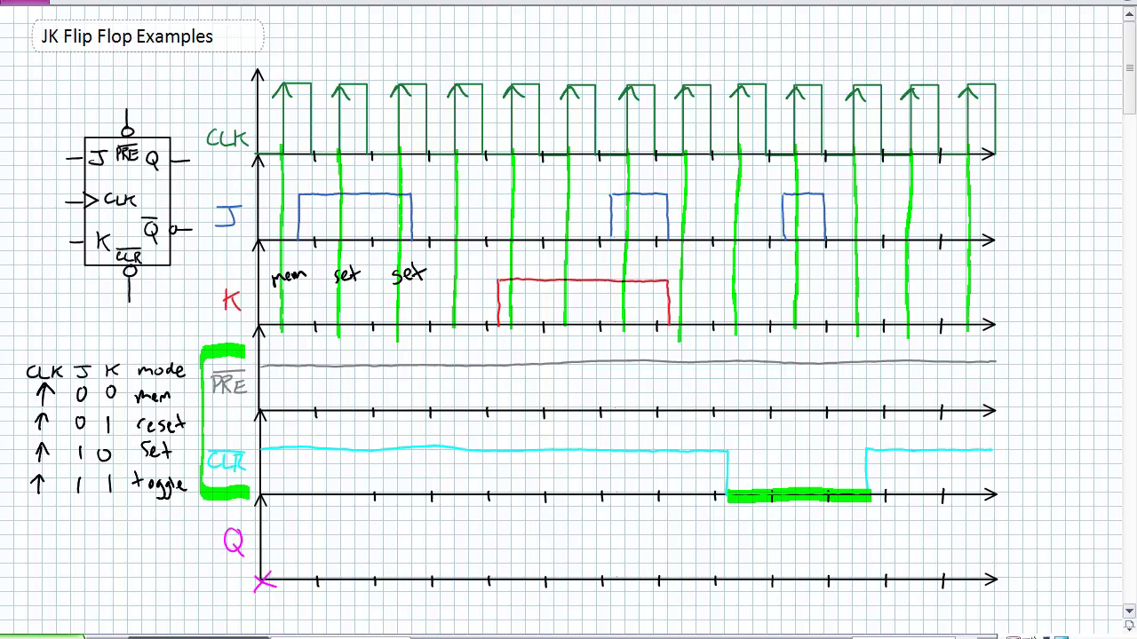
{"action": "left_click_drag", "start_coordinate": [439, 275], "coordinate": [602, 261]}
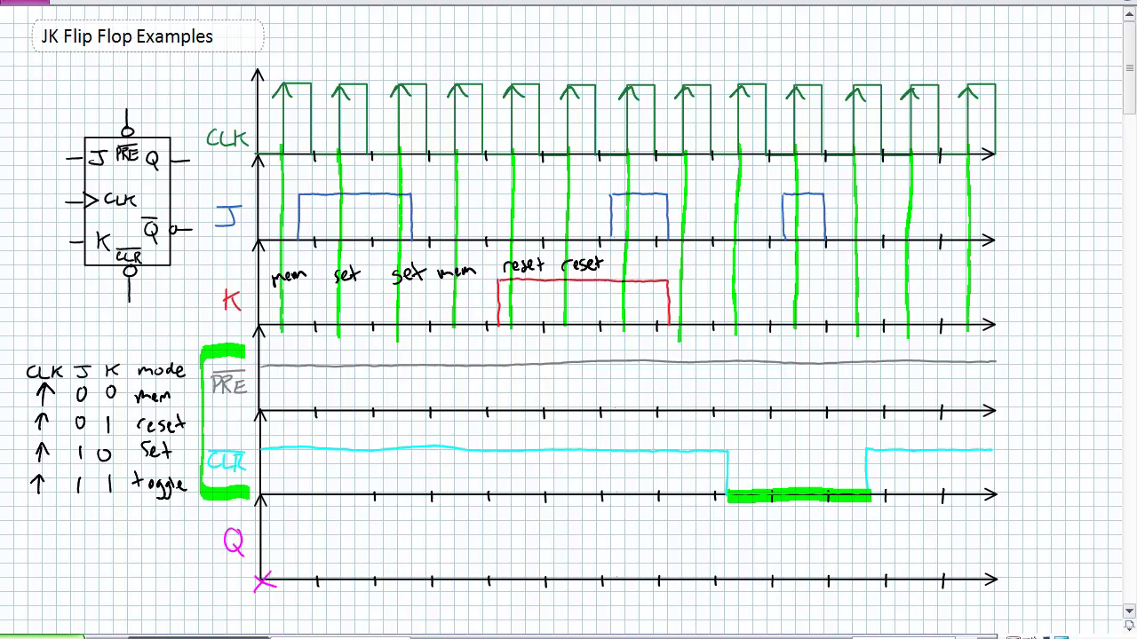
{"action": "mouse_move", "coordinate": [613, 272]}
{"action": "left_mouse_down"}
{"action": "mouse_move", "coordinate": [655, 259]}
{"action": "mouse_move", "coordinate": [718, 267]}
{"action": "left_mouse_up"}
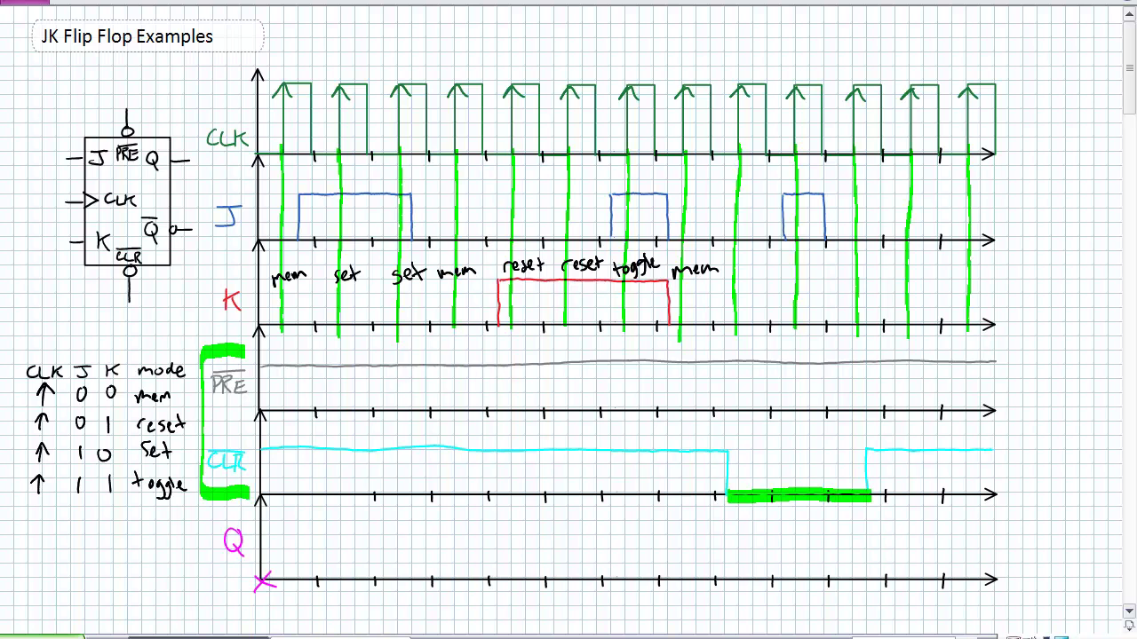
{"action": "left_click_drag", "start_coordinate": [732, 263], "coordinate": [740, 281]}
Add two down arrows on CLR's low pulse, label an edge set, and erase the question mark.
{"action": "mouse_move", "coordinate": [742, 441]}
{"action": "left_mouse_down"}
{"action": "mouse_move", "coordinate": [742, 481]}
{"action": "mouse_move", "coordinate": [754, 469]}
{"action": "left_mouse_up"}
{"action": "left_click_drag", "start_coordinate": [785, 272], "coordinate": [818, 275]}
{"action": "mouse_move", "coordinate": [797, 437]}
{"action": "left_mouse_down"}
{"action": "mouse_move", "coordinate": [797, 480]}
{"action": "mouse_move", "coordinate": [810, 471]}
{"action": "left_mouse_up"}
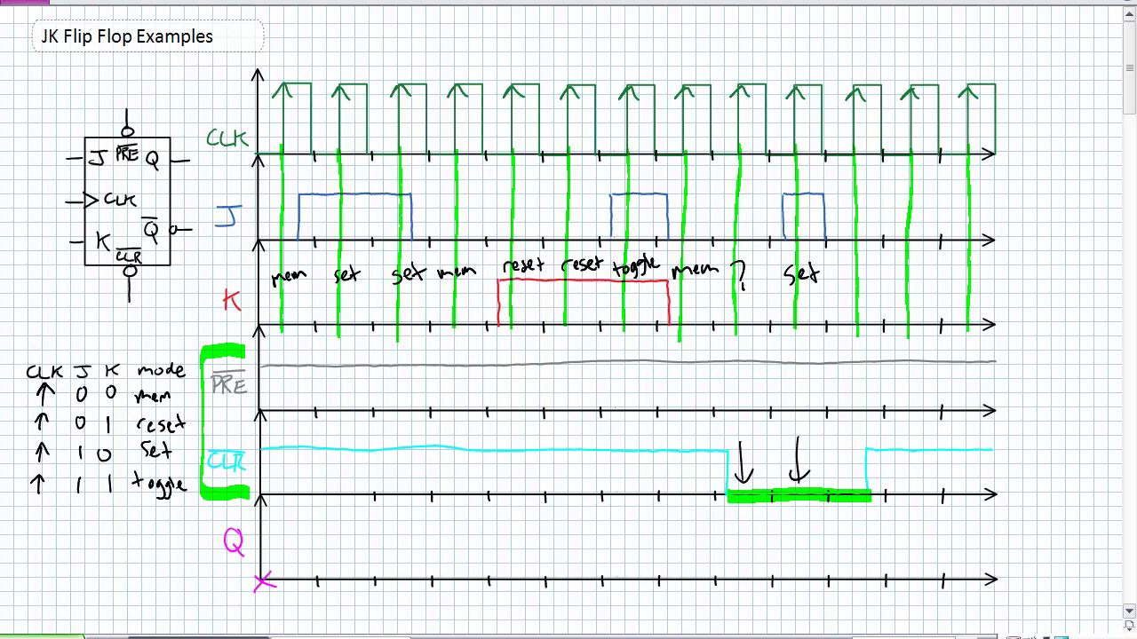
{"action": "mouse_move", "coordinate": [738, 261]}
{"action": "left_mouse_down"}
{"action": "mouse_move", "coordinate": [743, 290]}
{"action": "mouse_move", "coordinate": [778, 284]}
{"action": "left_mouse_up"}
Label the last edges mem, add a third CLR arrow, and point an arrow at Q's start.
{"action": "left_click_drag", "start_coordinate": [838, 274], "coordinate": [891, 274]}
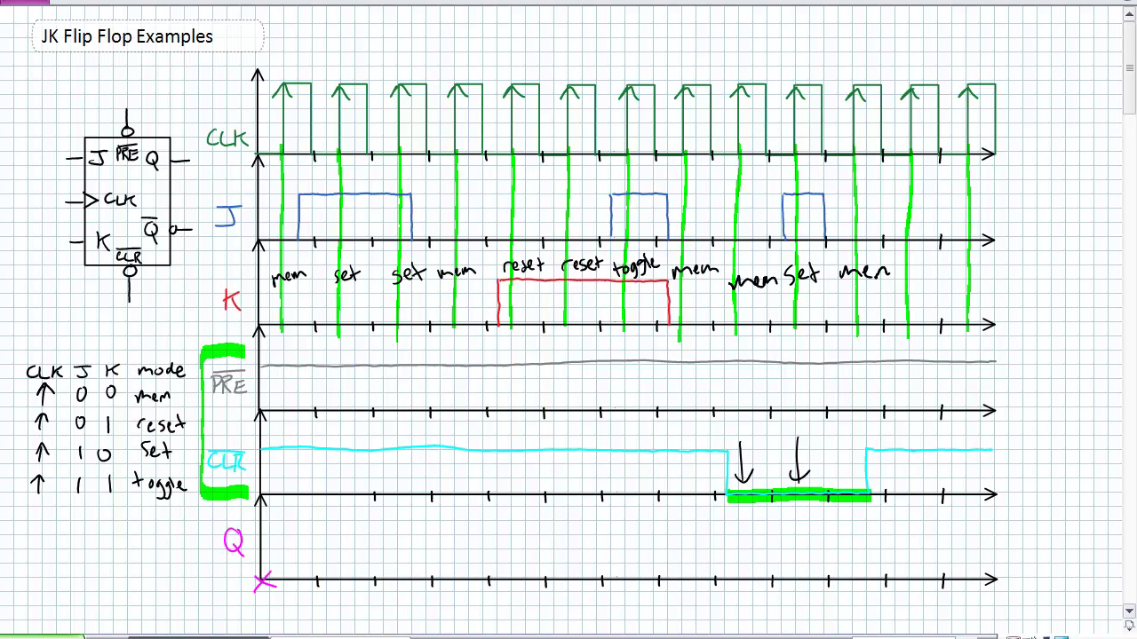
{"action": "left_click_drag", "start_coordinate": [845, 435], "coordinate": [845, 470]}
{"action": "left_click_drag", "start_coordinate": [839, 460], "coordinate": [854, 461]}
{"action": "left_click_drag", "start_coordinate": [897, 286], "coordinate": [1002, 281]}
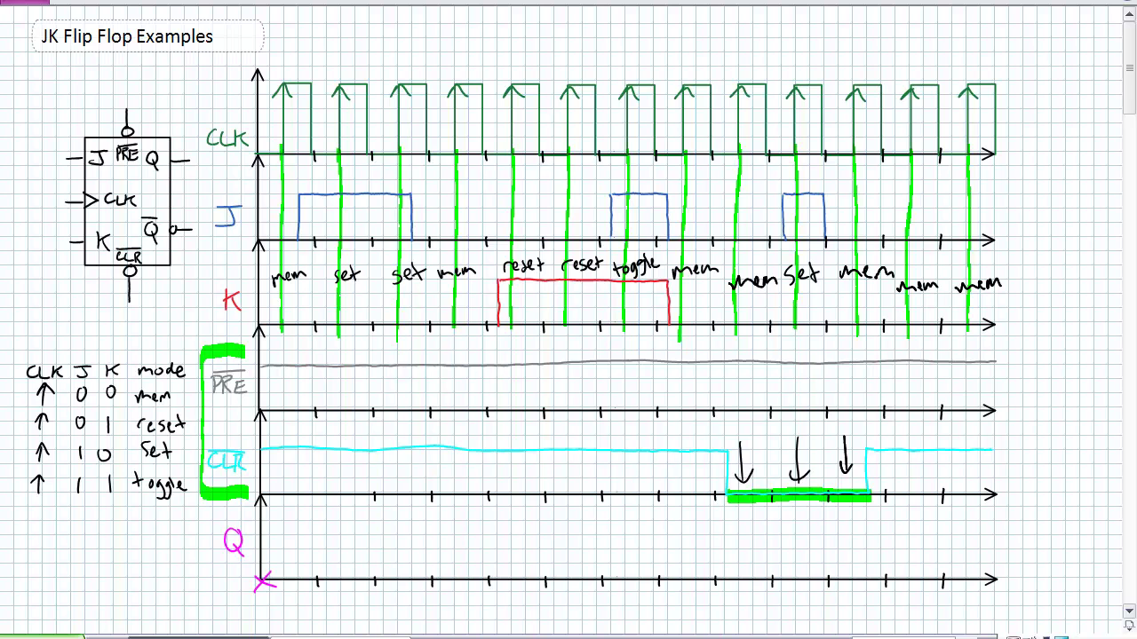
{"action": "mouse_move", "coordinate": [224, 580]}
{"action": "left_mouse_down"}
{"action": "mouse_move", "coordinate": [247, 582]}
{"action": "mouse_move", "coordinate": [237, 590]}
{"action": "left_mouse_up"}
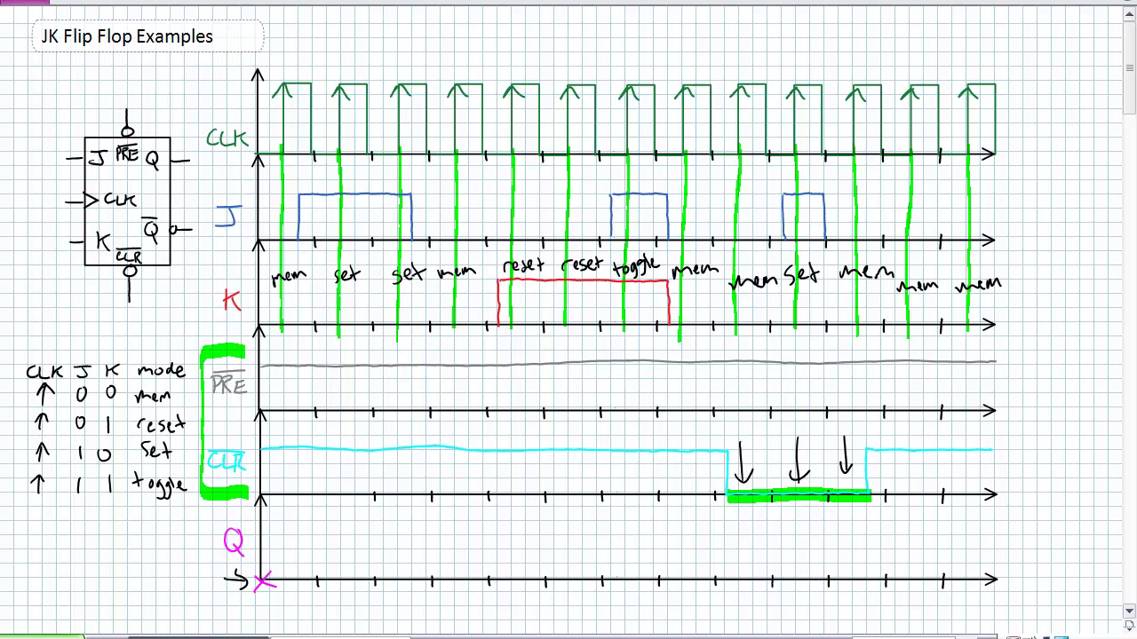
Undo the arrow at Q's start and draw pink arrows from the first four clock edges to Q.
{"action": "key", "text": "ctrl+z"}
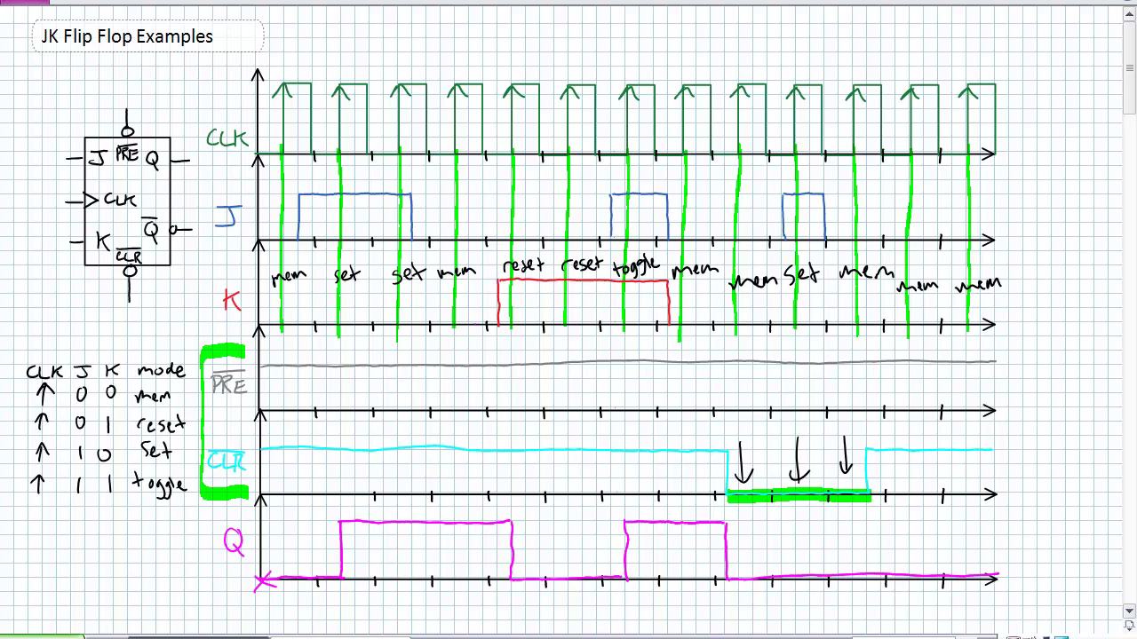
{"action": "left_click_drag", "start_coordinate": [282, 340], "coordinate": [284, 573]}
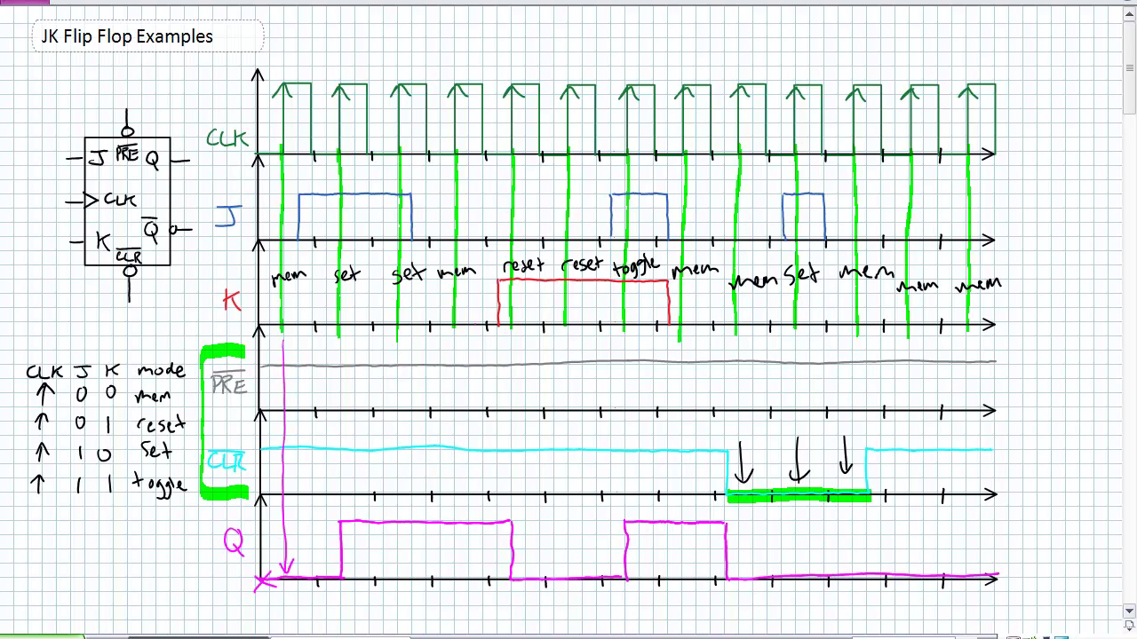
{"action": "left_click_drag", "start_coordinate": [339, 366], "coordinate": [340, 517]}
{"action": "mouse_move", "coordinate": [397, 350]}
{"action": "left_mouse_down"}
{"action": "mouse_move", "coordinate": [396, 517]}
{"action": "mouse_move", "coordinate": [405, 504]}
{"action": "left_mouse_up"}
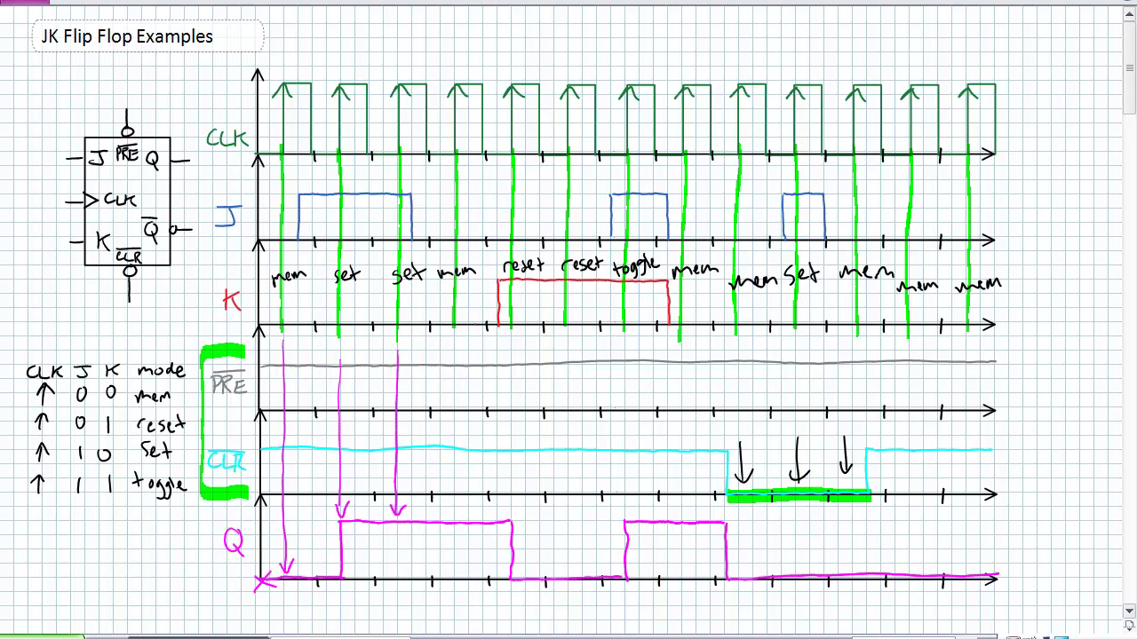
{"action": "mouse_move", "coordinate": [453, 336]}
{"action": "left_mouse_down"}
{"action": "mouse_move", "coordinate": [452, 517]}
{"action": "mouse_move", "coordinate": [462, 507]}
{"action": "left_mouse_up"}
Draw pink arrows from the reset, toggle and remaining clock edges down to the Q trace.
{"action": "left_click_drag", "start_coordinate": [511, 348], "coordinate": [512, 517]}
{"action": "left_click_drag", "start_coordinate": [503, 504], "coordinate": [520, 505]}
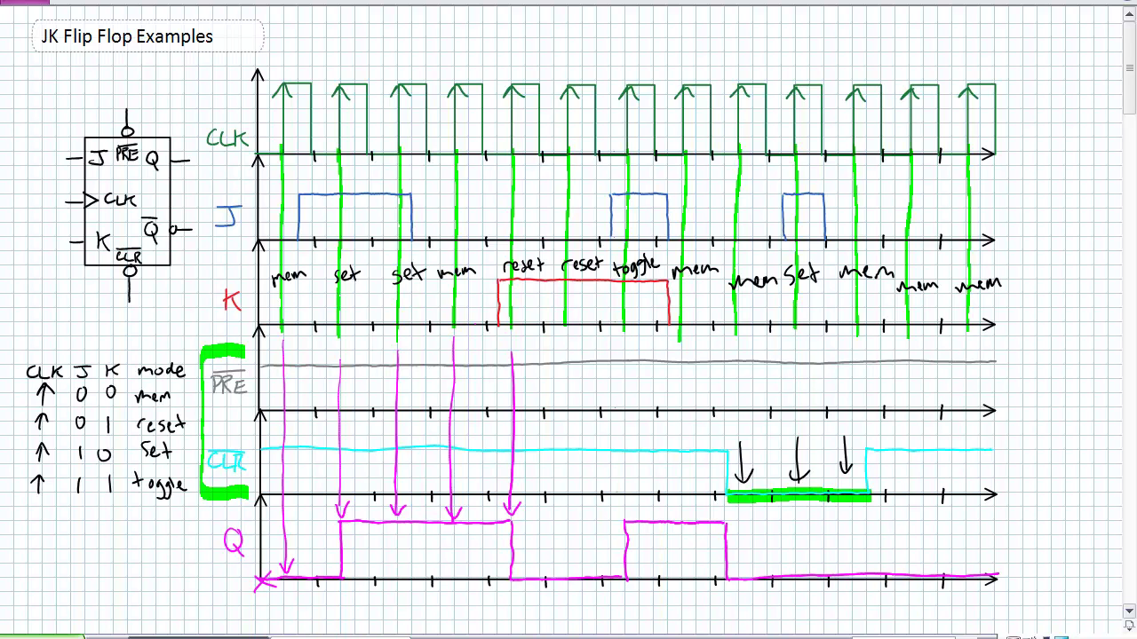
{"action": "mouse_move", "coordinate": [569, 533]}
{"action": "left_mouse_down"}
{"action": "mouse_move", "coordinate": [570, 575]}
{"action": "mouse_move", "coordinate": [580, 563]}
{"action": "left_mouse_up"}
{"action": "left_click_drag", "start_coordinate": [628, 365], "coordinate": [633, 507]}
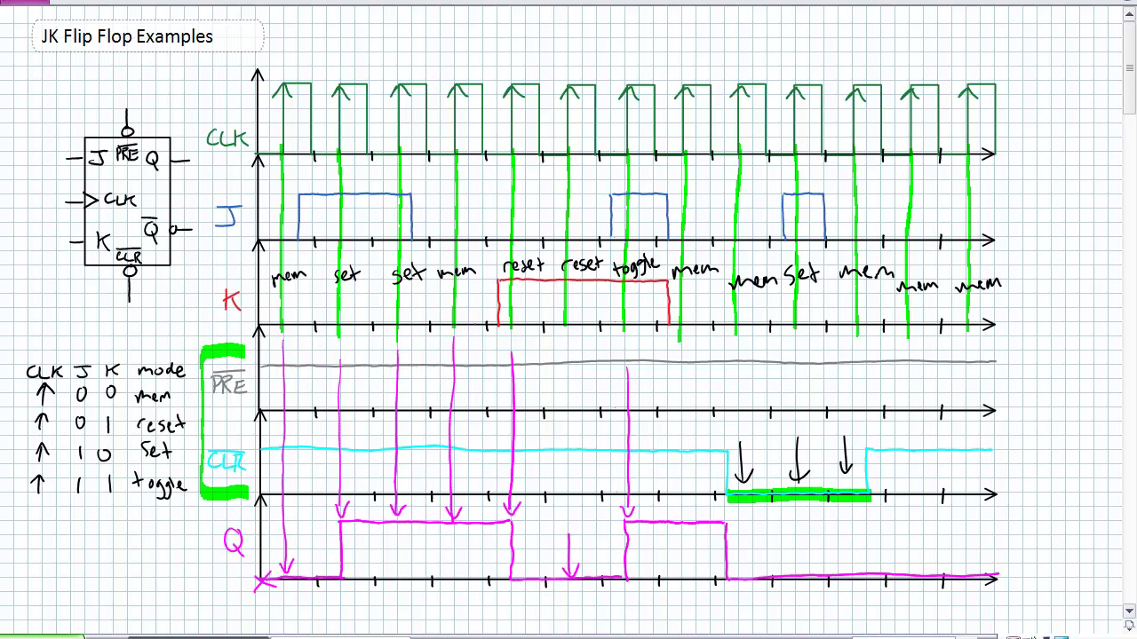
{"action": "left_click_drag", "start_coordinate": [682, 443], "coordinate": [682, 519]}
{"action": "left_click_drag", "start_coordinate": [677, 512], "coordinate": [689, 511]}
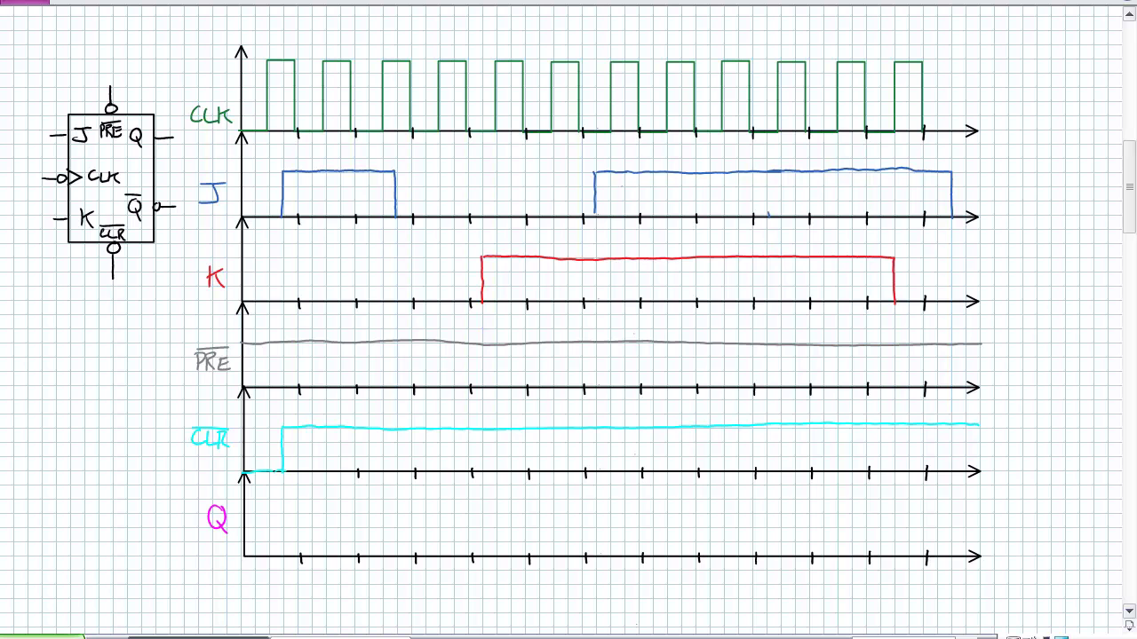
Highlight the bubbled clock input on the second JK symbol in green.
{"action": "left_click_drag", "start_coordinate": [38, 178], "coordinate": [94, 176]}
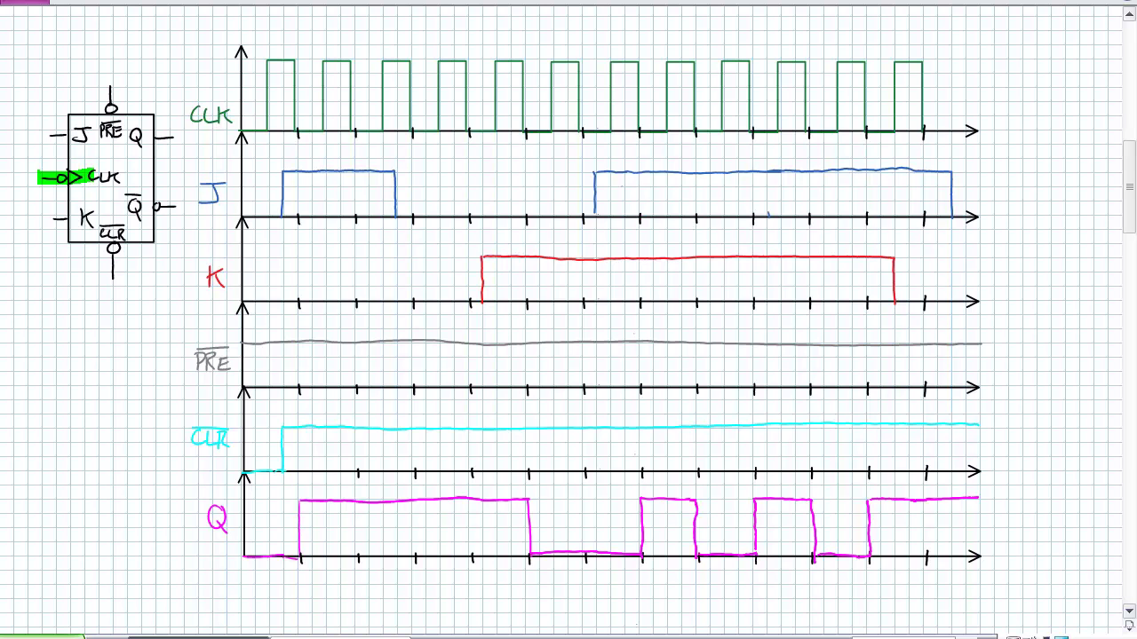
Highlight the short low stretch at the start of the CLR line in green.
{"action": "left_click_drag", "start_coordinate": [240, 475], "coordinate": [284, 475]}
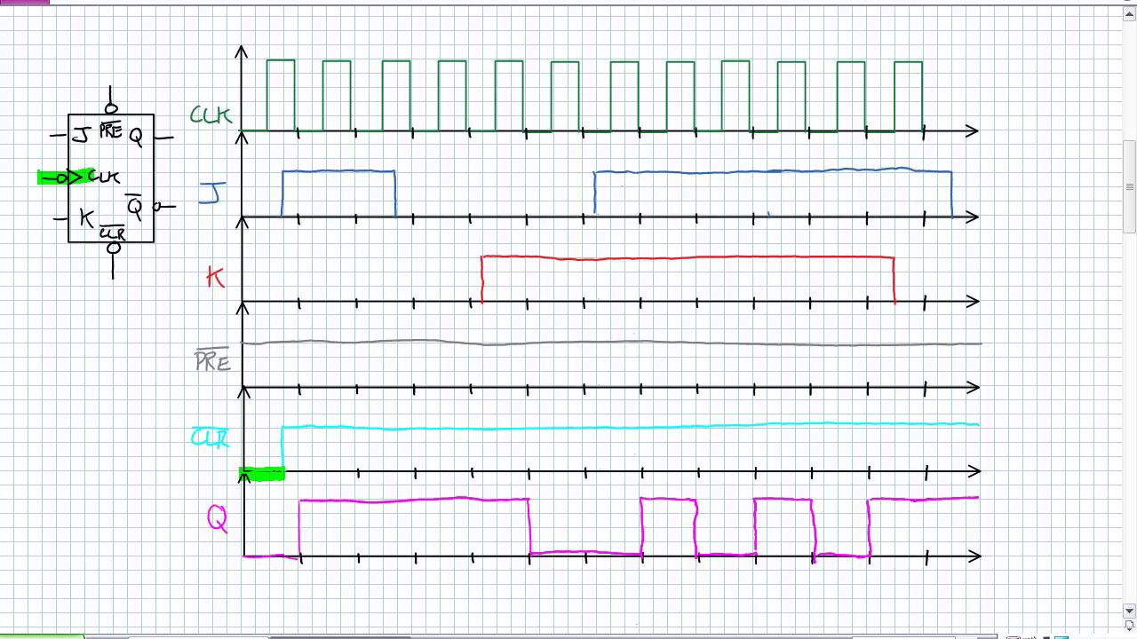
Pause and then resume the screen recording.
{"action": "left_click", "coordinate": [341, 637]}
{"action": "left_click", "coordinate": [636, 222]}
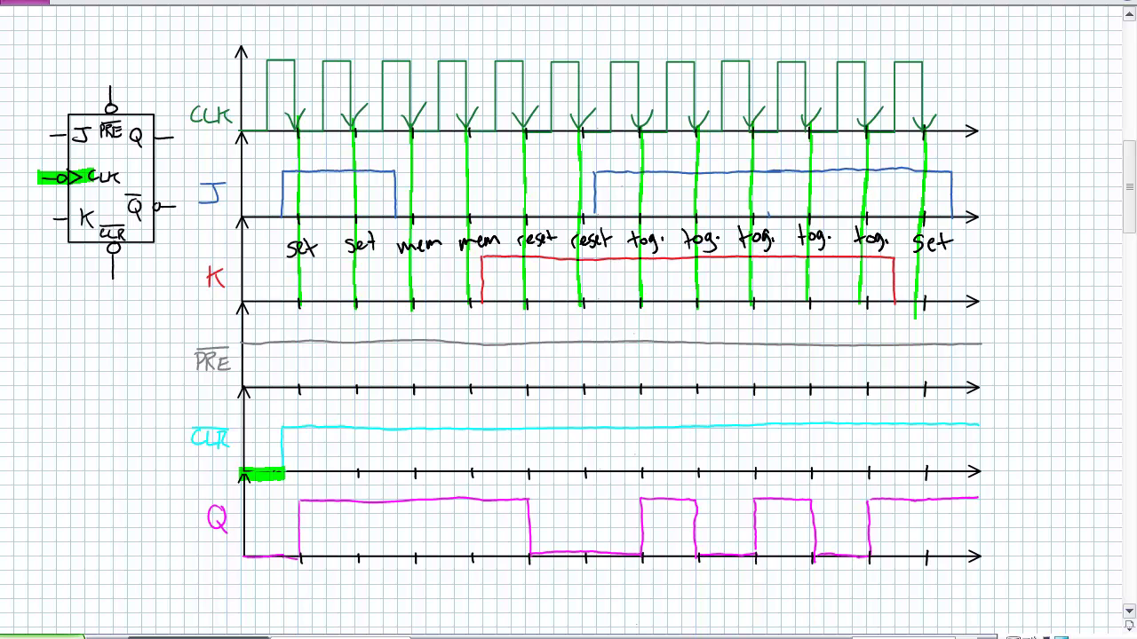
Trace a thick magenta highlight over the entire Q waveform from start to end.
{"action": "mouse_move", "coordinate": [242, 558]}
{"action": "left_mouse_down"}
{"action": "mouse_move", "coordinate": [298, 557]}
{"action": "mouse_move", "coordinate": [298, 497]}
{"action": "mouse_move", "coordinate": [311, 521]}
{"action": "mouse_move", "coordinate": [312, 501]}
{"action": "mouse_move", "coordinate": [508, 502]}
{"action": "mouse_move", "coordinate": [527, 554]}
{"action": "mouse_move", "coordinate": [583, 557]}
{"action": "mouse_move", "coordinate": [640, 557]}
{"action": "mouse_move", "coordinate": [641, 496]}
{"action": "mouse_move", "coordinate": [682, 500]}
{"action": "mouse_move", "coordinate": [700, 558]}
{"action": "mouse_move", "coordinate": [739, 557]}
{"action": "mouse_move", "coordinate": [801, 503]}
{"action": "mouse_move", "coordinate": [823, 560]}
{"action": "mouse_move", "coordinate": [871, 562]}
{"action": "mouse_move", "coordinate": [863, 486]}
{"action": "mouse_move", "coordinate": [987, 500]}
{"action": "left_mouse_up"}
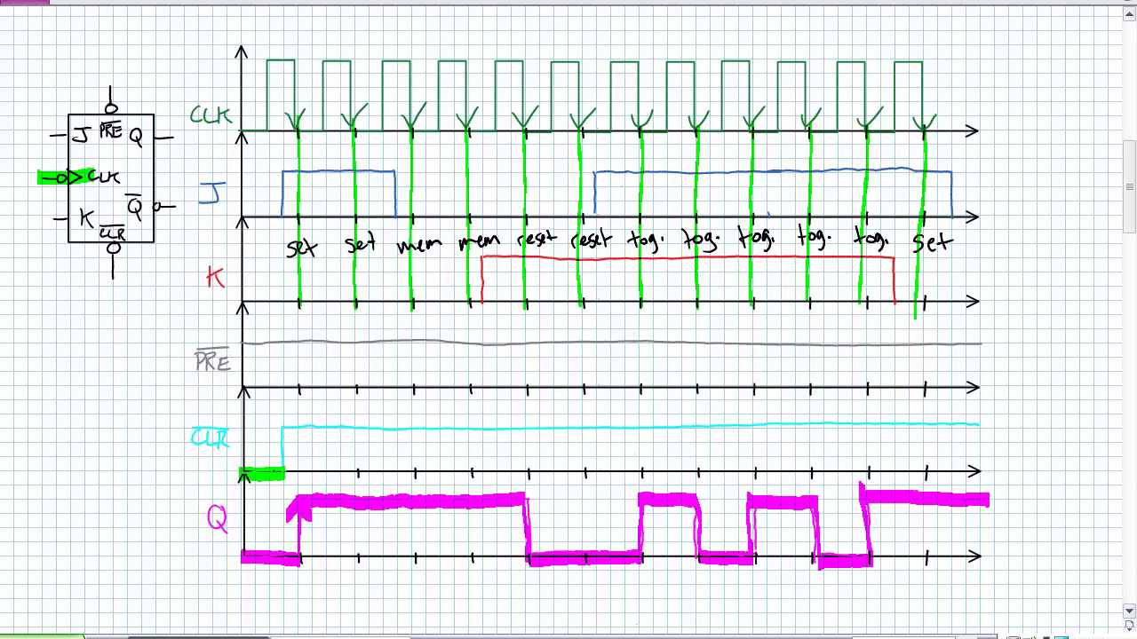
Draw small pink arrows at Q's falling edge after reset and its first toggle transitions.
{"action": "left_click_drag", "start_coordinate": [530, 520], "coordinate": [547, 519]}
{"action": "mouse_move", "coordinate": [530, 502]}
{"action": "left_mouse_down"}
{"action": "mouse_move", "coordinate": [549, 501]}
{"action": "mouse_move", "coordinate": [546, 552]}
{"action": "left_mouse_up"}
{"action": "mouse_move", "coordinate": [641, 553]}
{"action": "left_mouse_down"}
{"action": "mouse_move", "coordinate": [666, 553]}
{"action": "mouse_move", "coordinate": [656, 556]}
{"action": "mouse_move", "coordinate": [652, 533]}
{"action": "left_mouse_up"}
{"action": "mouse_move", "coordinate": [696, 498]}
{"action": "left_mouse_down"}
{"action": "mouse_move", "coordinate": [728, 498]}
{"action": "mouse_move", "coordinate": [716, 553]}
{"action": "left_mouse_up"}
{"action": "left_click_drag", "start_coordinate": [701, 524], "coordinate": [721, 522]}
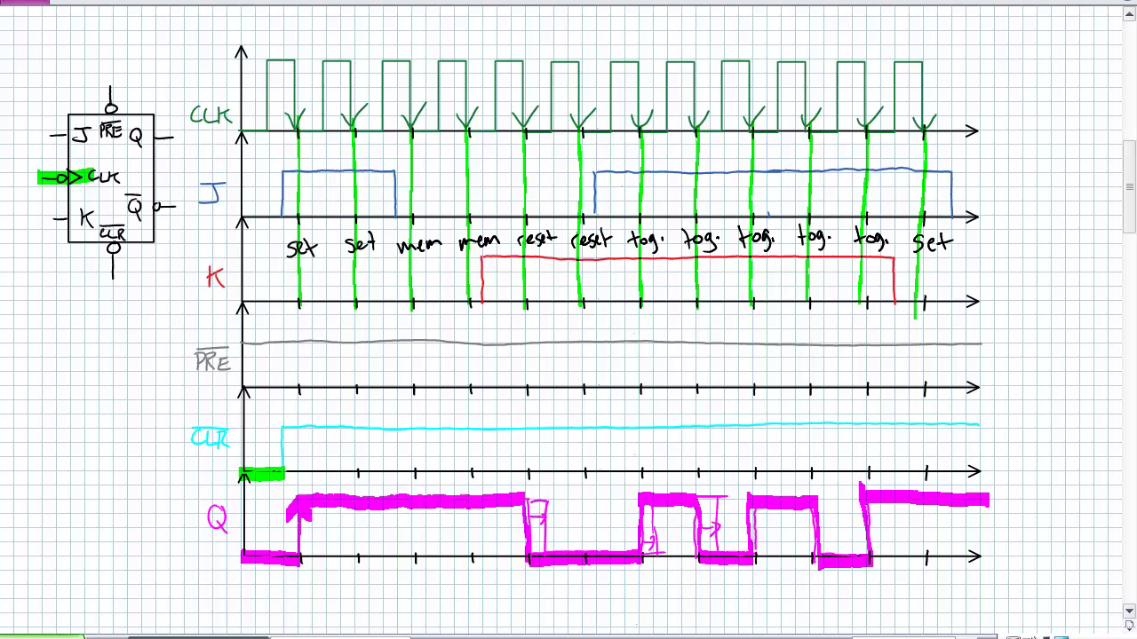